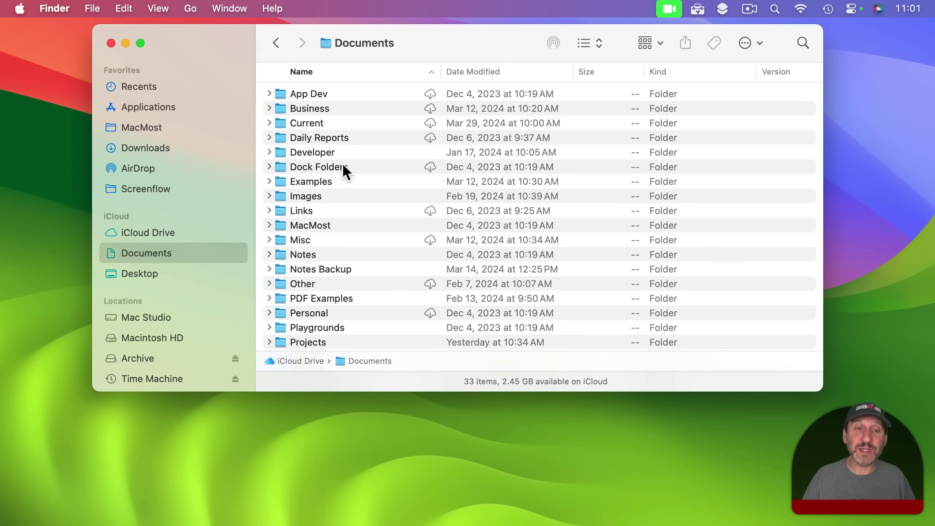
- Show the Examples folder's Import from iPhone or iPad choices: take photo, scan, or sketch
left_click(310, 181)
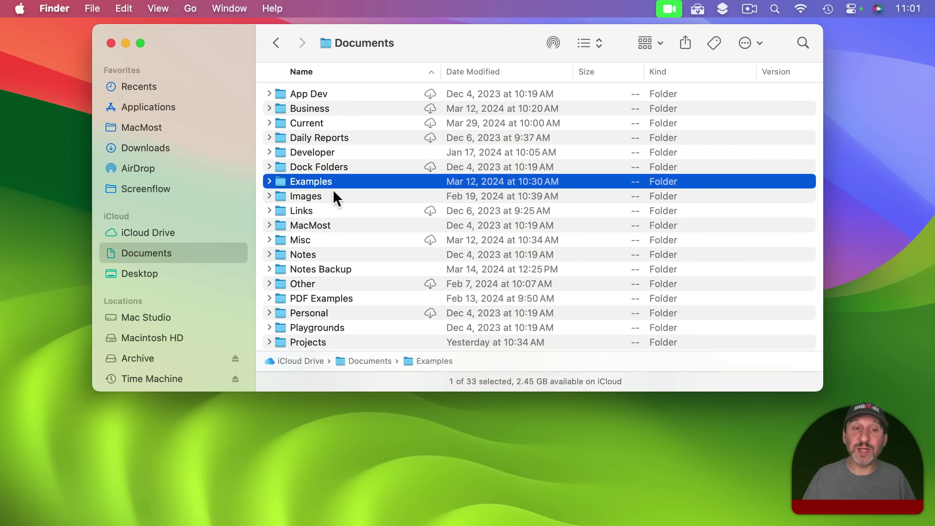
left_click(311, 181, "ctrl")
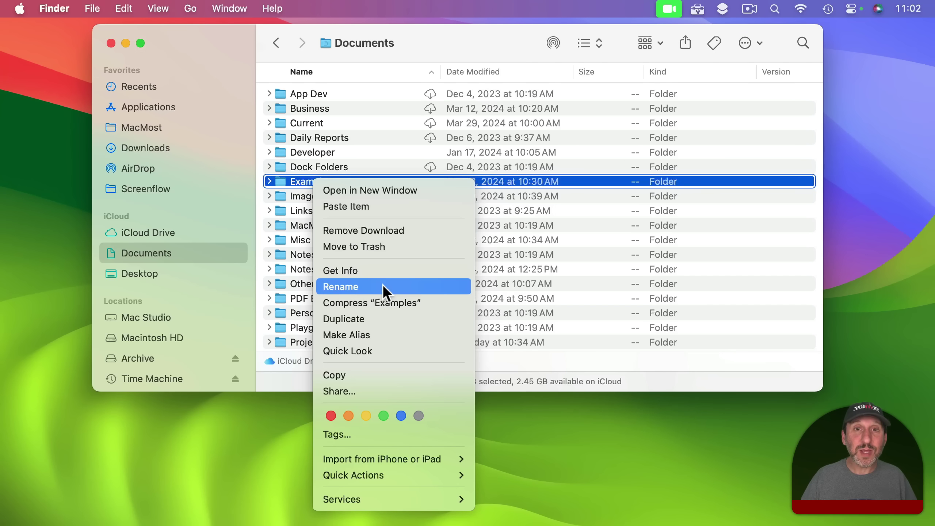
mouse_move(363, 461)
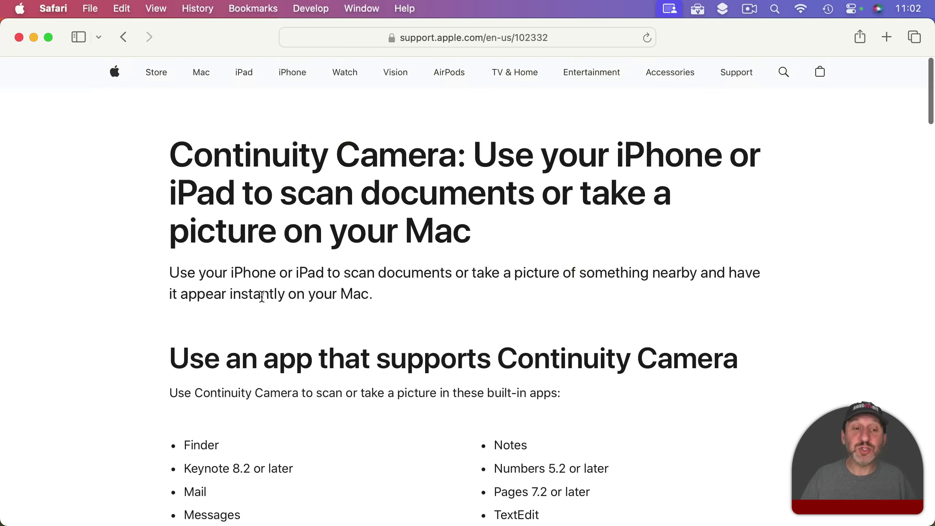
scroll(262, 296, "down", 7)
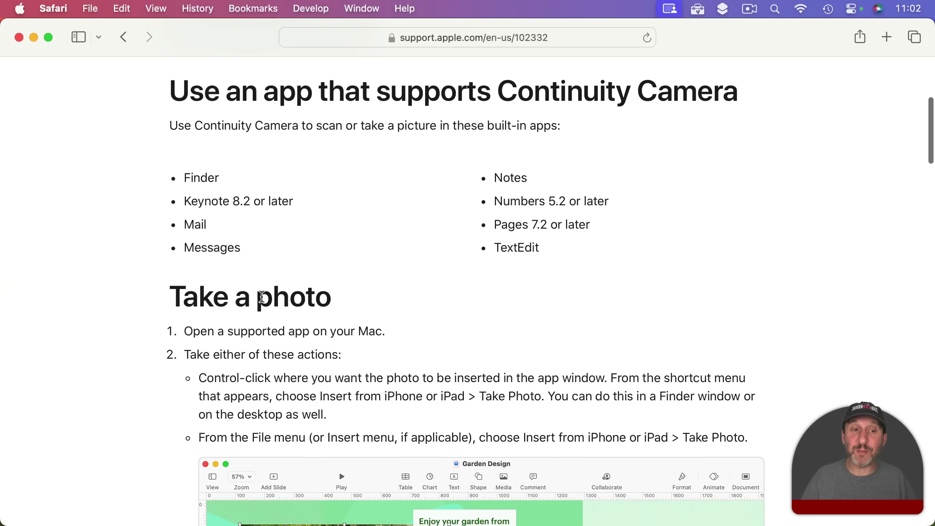
scroll(262, 296, "down", 16)
scroll(262, 297, "down", 20)
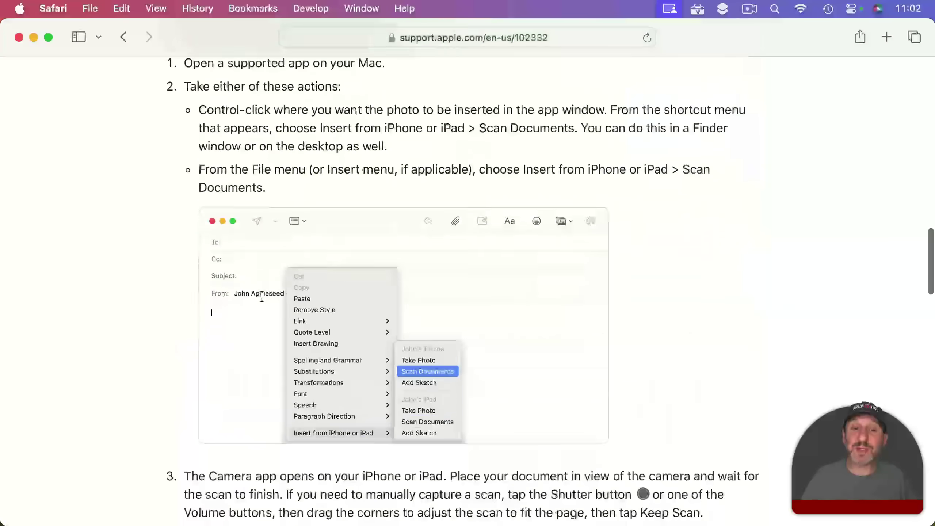
scroll(262, 297, "down", 5)
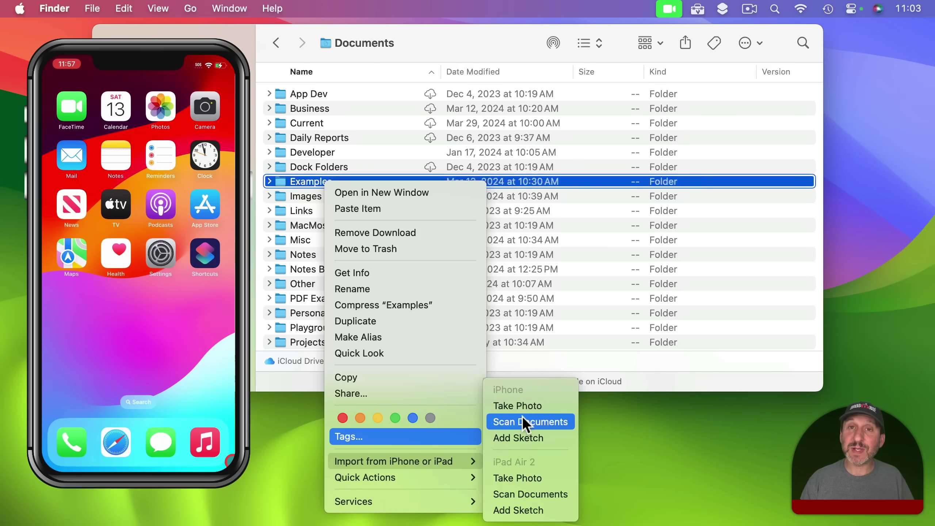
- Scan a two-page document with the iPhone into the Examples folder
left_click(523, 418)
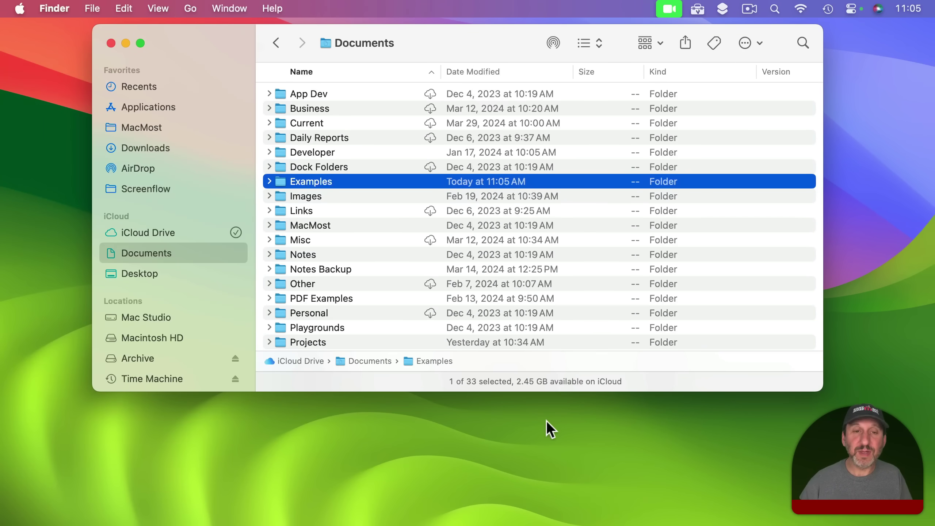
- Expand Examples and Quick Look the two-page Scanned Document.pdf, then close the preview
left_click(269, 182)
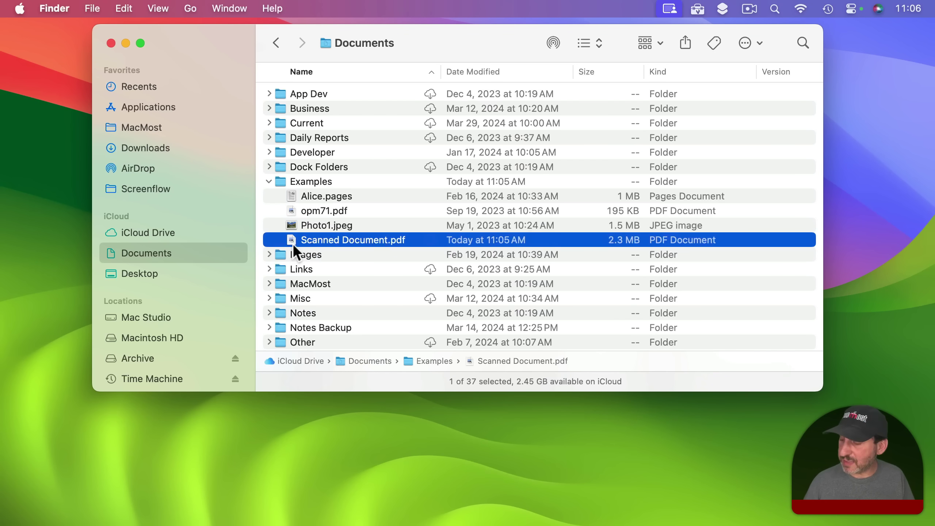
key("space")
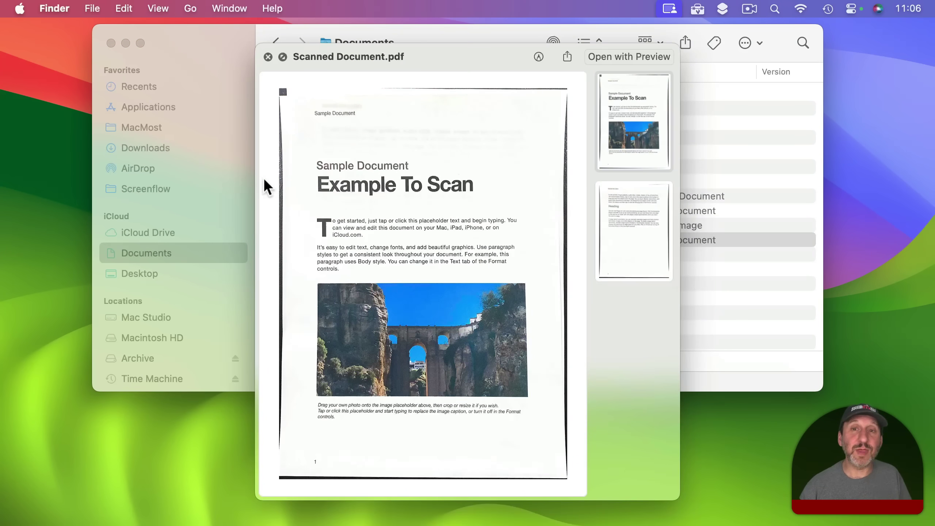
key("space")
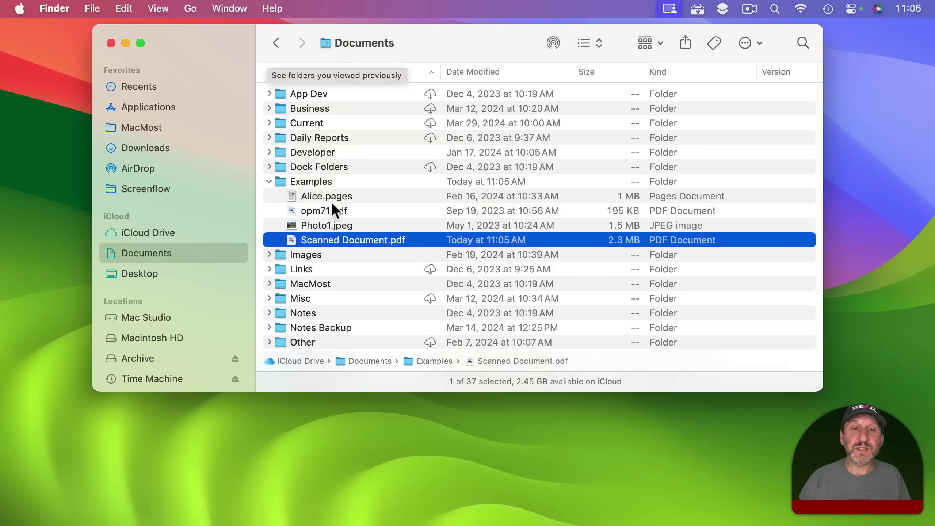
- Open Scanned Document.pdf in Preview with the Markup Rectangular Selection tool active
double_click(318, 237)
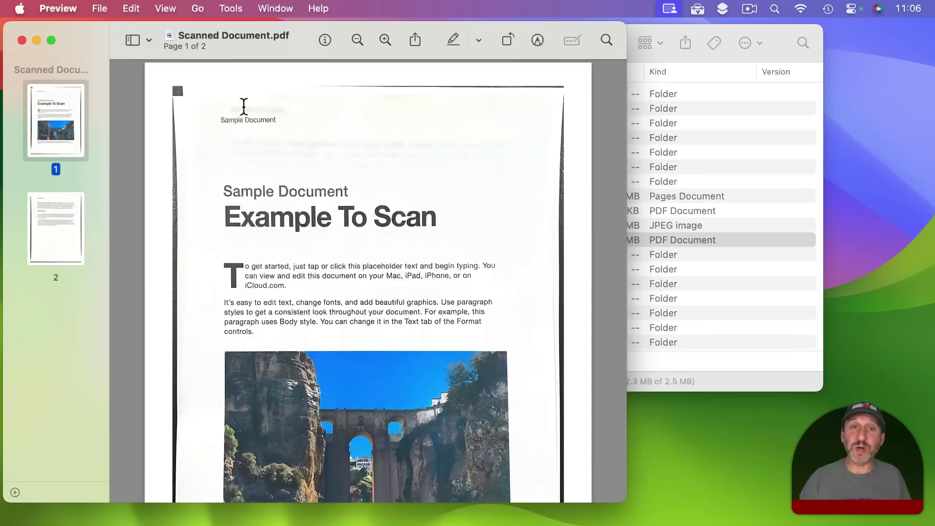
left_click(538, 37)
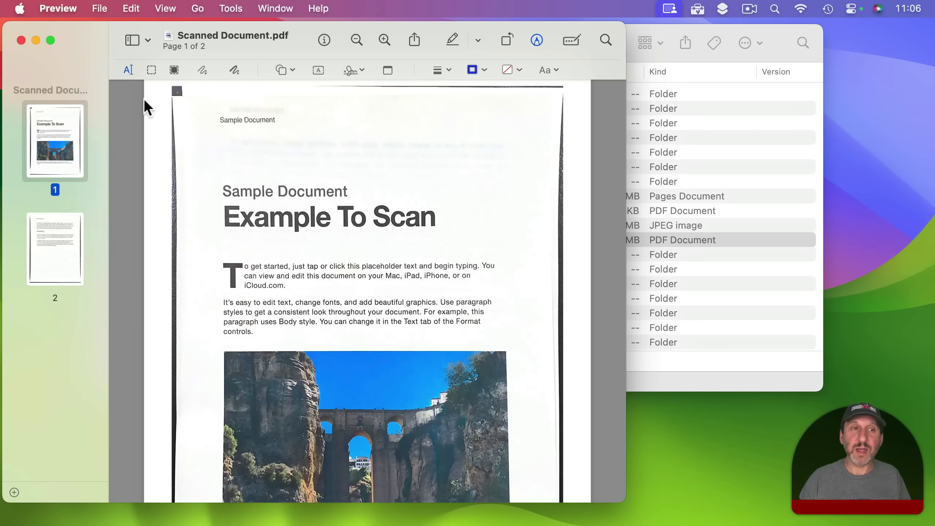
left_click(151, 72)
- Select the sheet area on page 1 and crop the page to it
left_click_drag(186, 100, 536, 419)
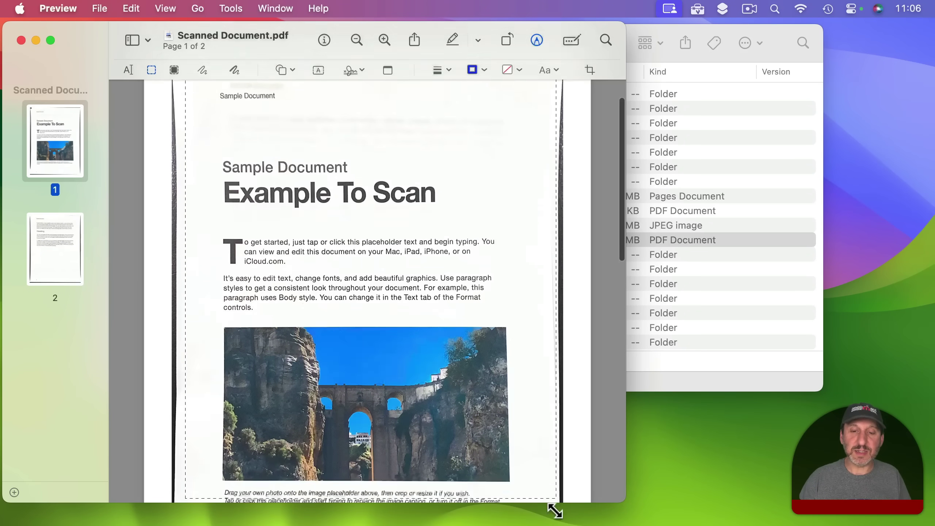
left_click_drag(554, 511, 550, 394)
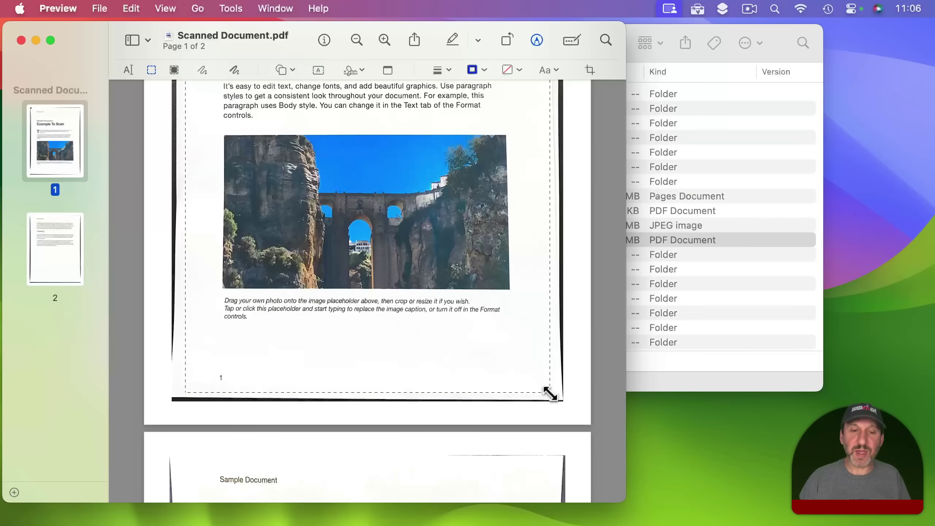
left_click(225, 8)
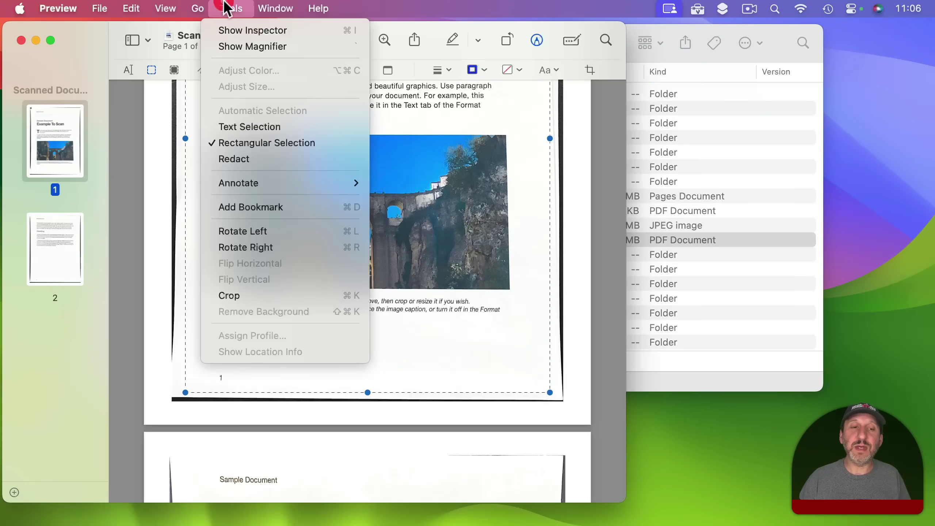
left_click(275, 296)
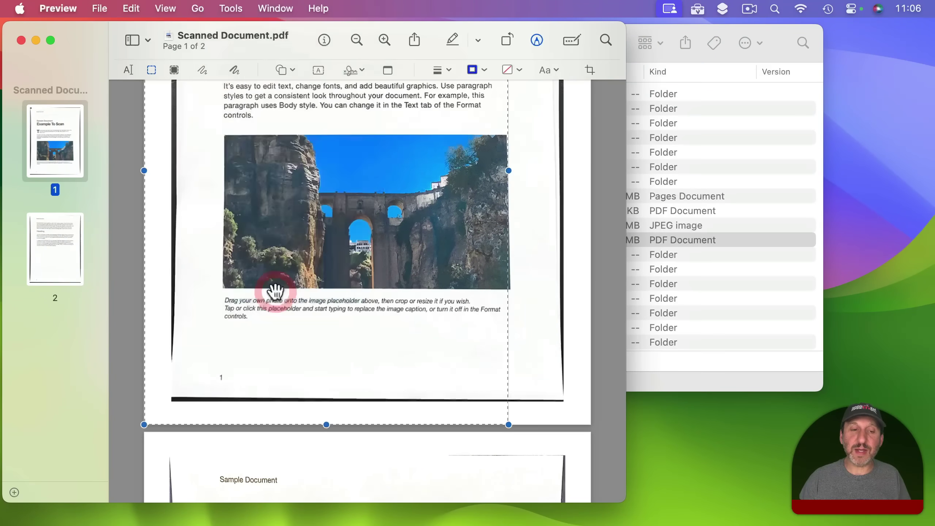
scroll(289, 236, "down", 5)
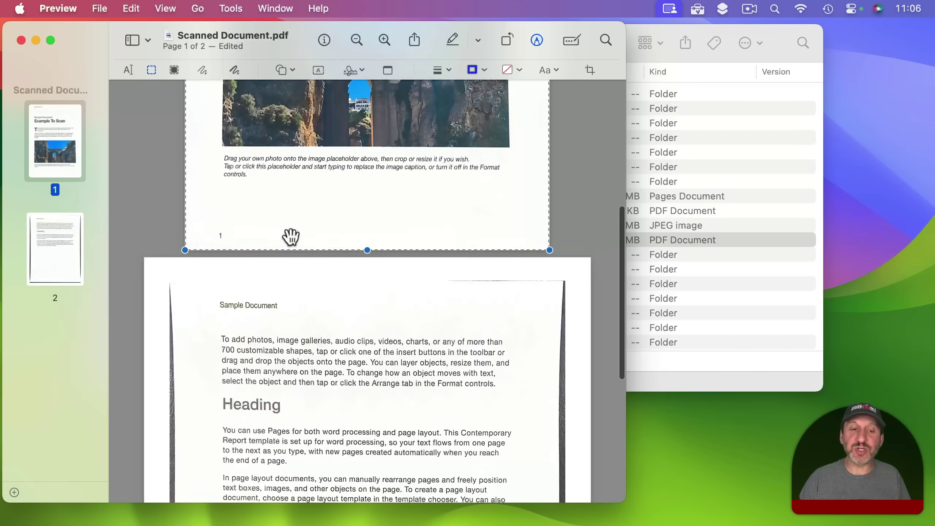
scroll(291, 236, "down", 10)
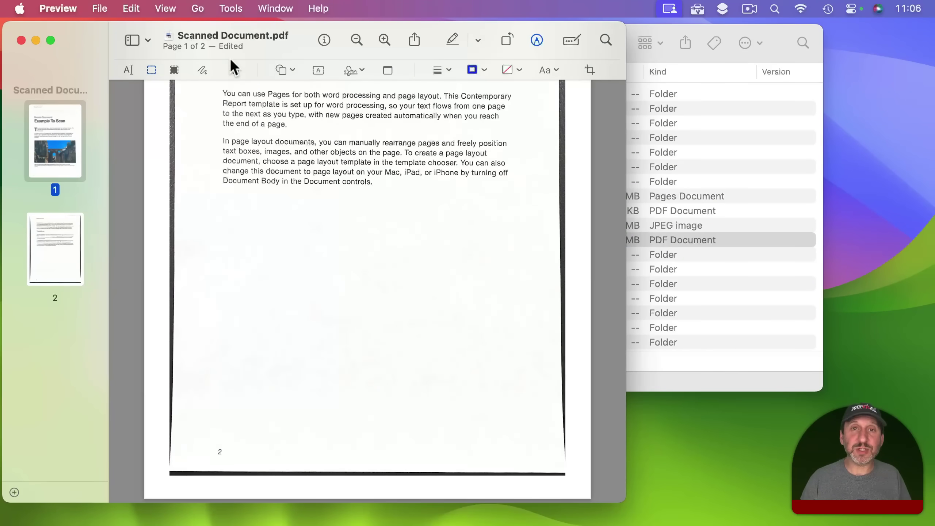
- Close the cropped scan in Preview, then bring up and dismiss the Examples folder options
key("super+w")
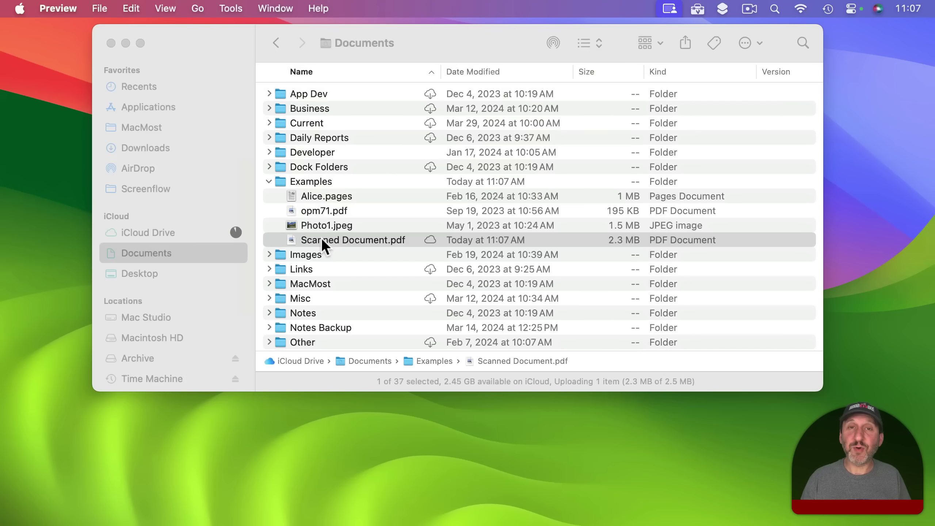
left_click(348, 239)
left_click(350, 239)
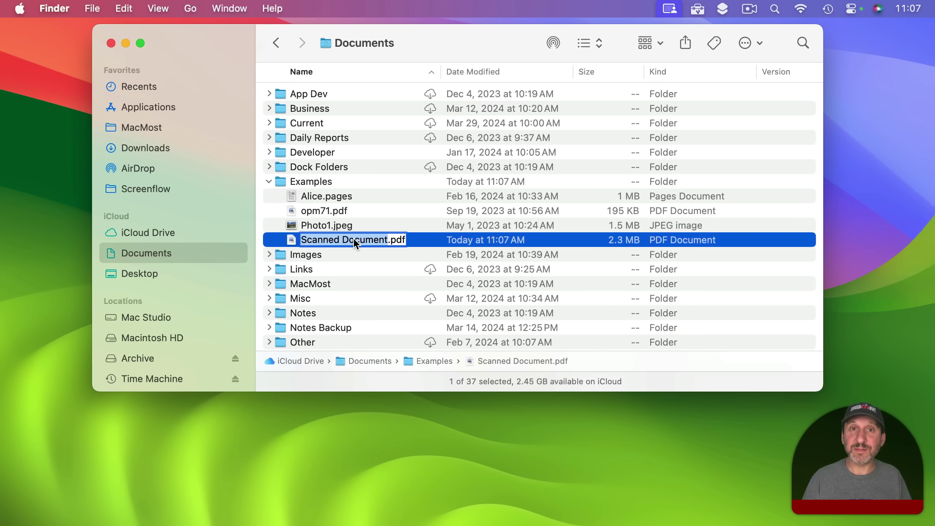
left_click(303, 182)
right_click(302, 181)
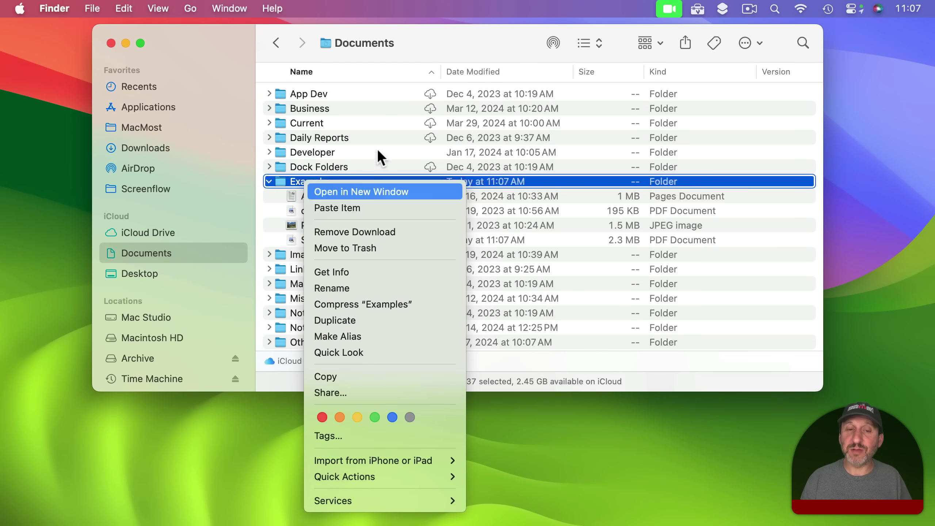
left_click(429, 48)
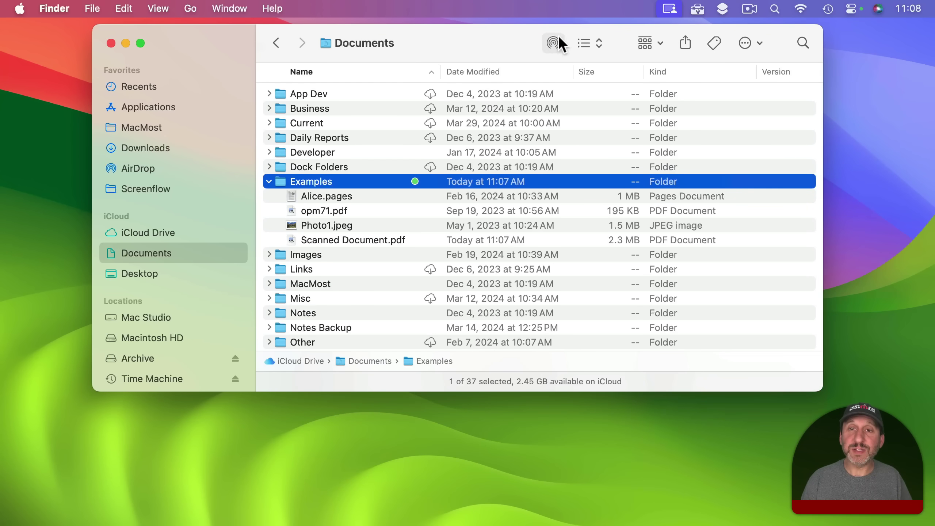
- Show Documents as icons and display the background's Import from iPhone or iPad choices
left_click(583, 40)
left_click(587, 28)
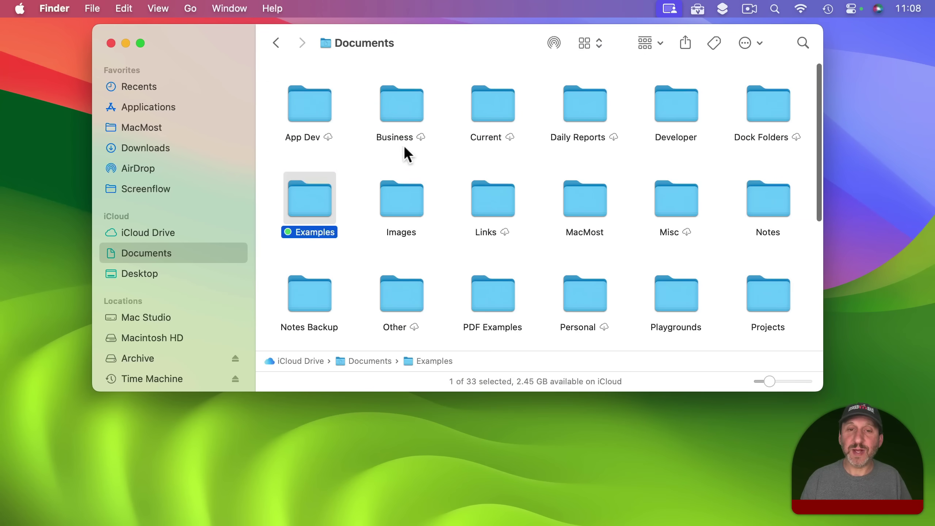
right_click(451, 156)
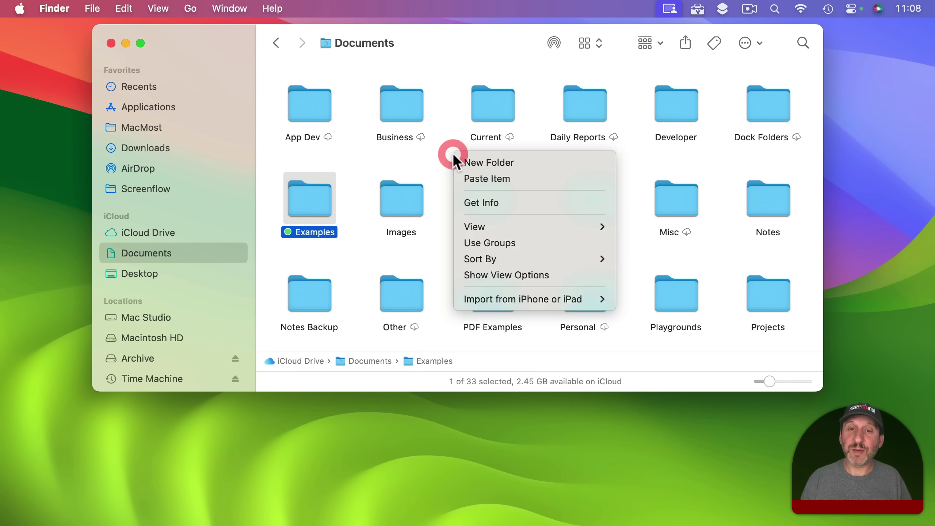
mouse_move(523, 303)
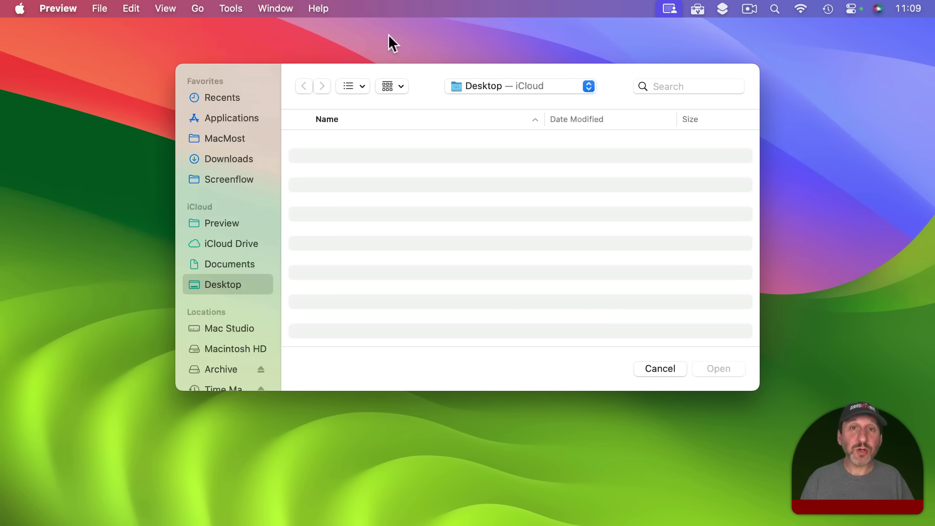
- Scan the receipt with the iPhone into Preview as a new one-page Untitled document
left_click(103, 4)
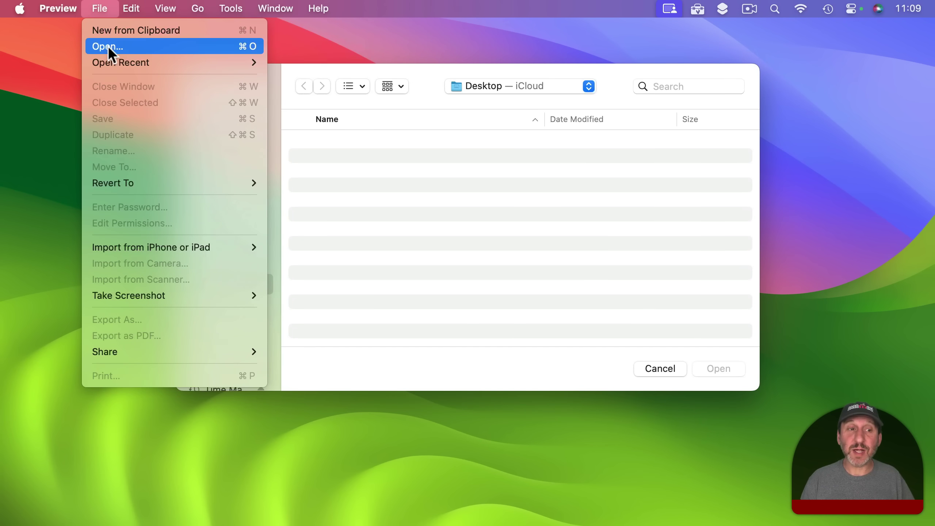
mouse_move(157, 248)
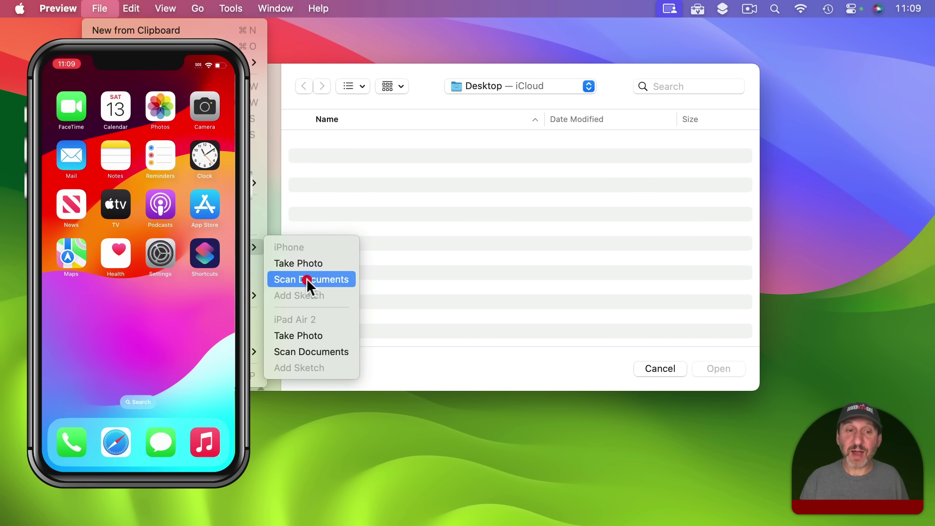
left_click(308, 280)
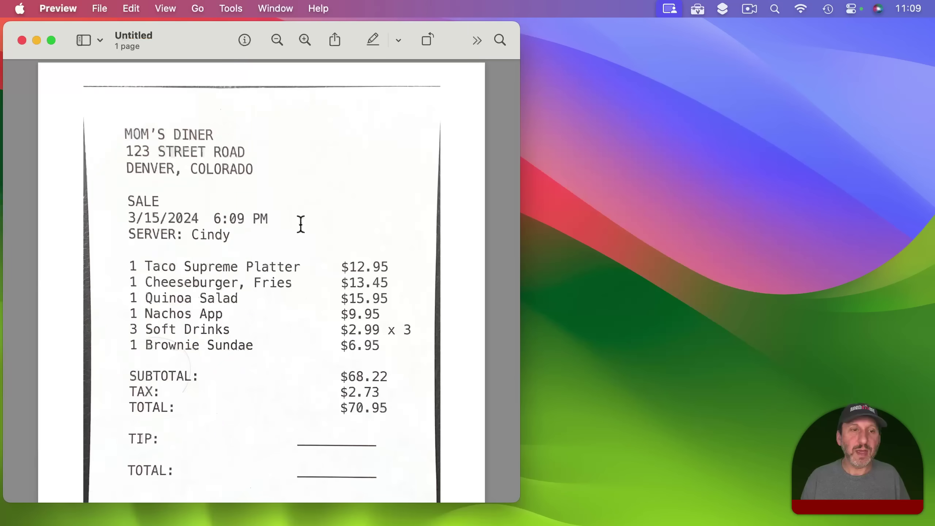
scroll(300, 224, "down", 3)
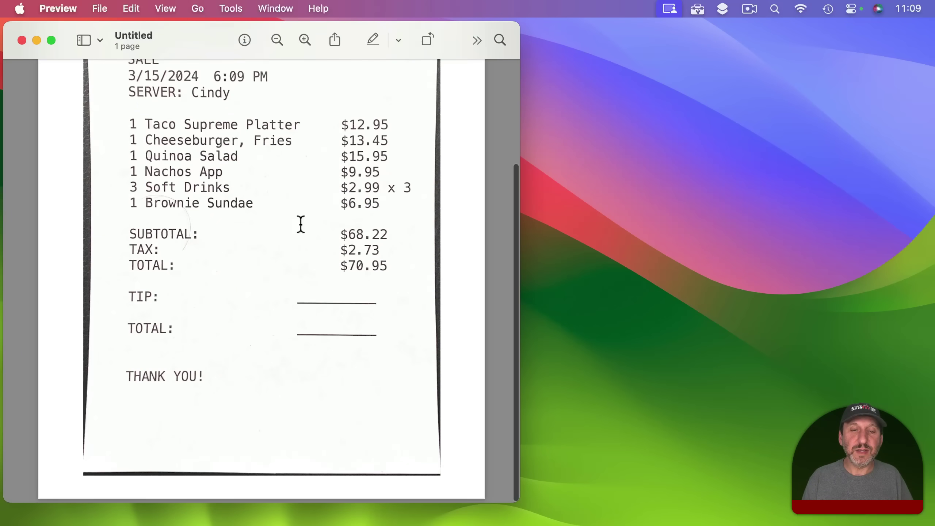
- Crop the receipt scan to the receipt using a Markup rectangular selection
scroll(300, 223, "up", 5)
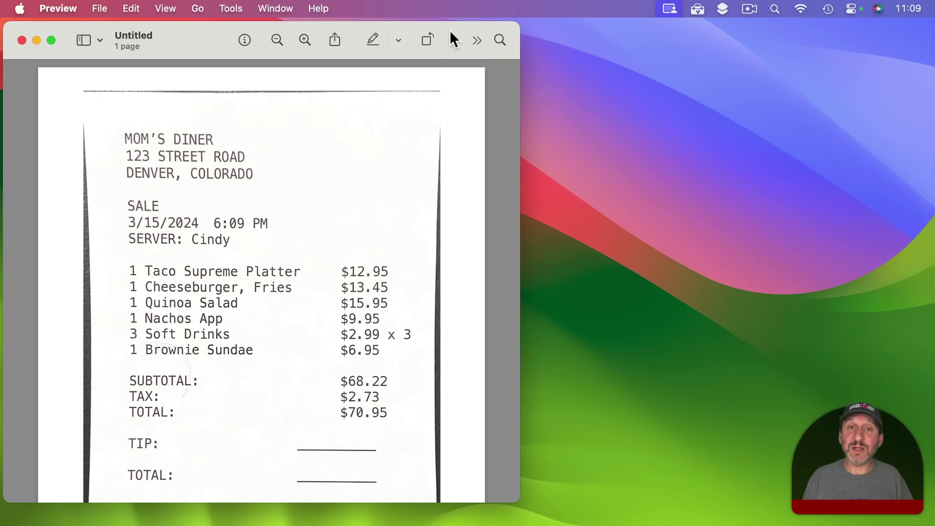
left_click(477, 41)
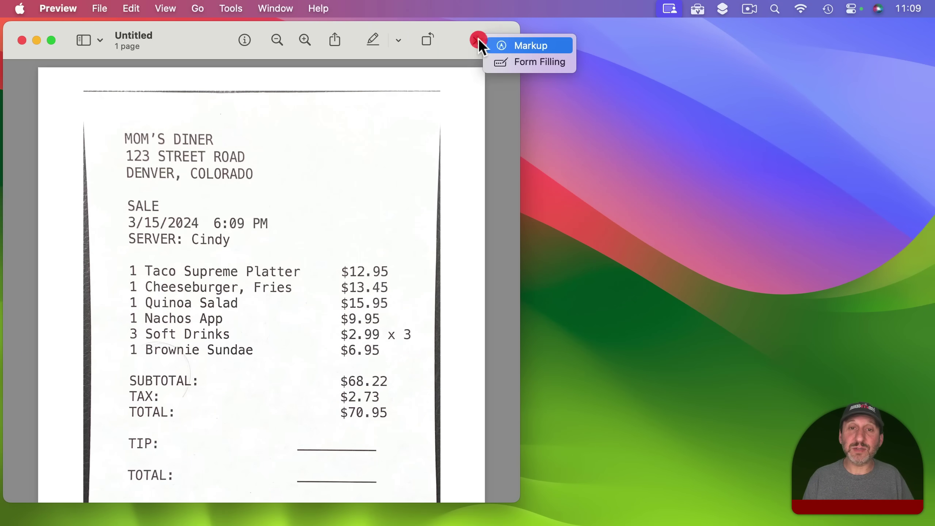
left_click(502, 44)
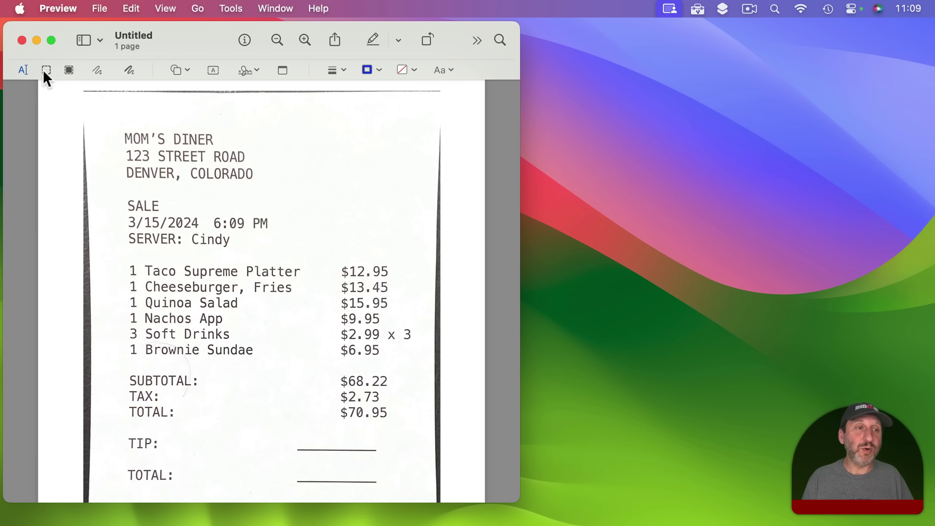
left_click(45, 70)
left_click_drag(110, 122, 419, 402)
left_click(231, 8)
left_click(283, 296)
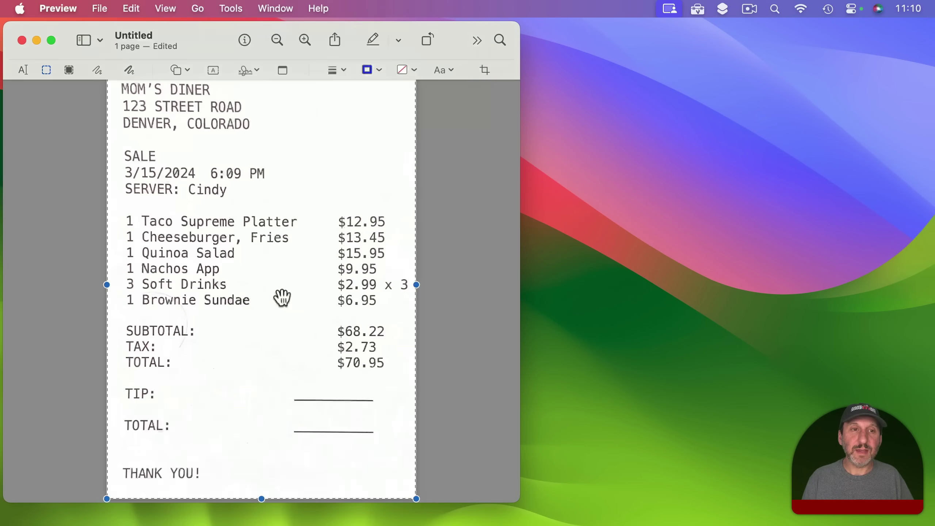
- Bring up the Save dialog and review the format and filter lists without changing them
left_click(99, 8)
left_click(124, 112)
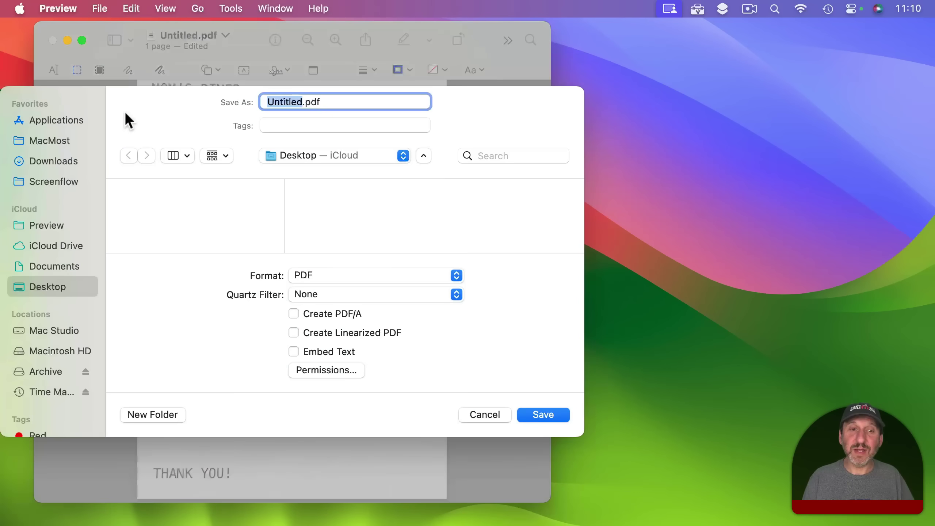
left_click(317, 274)
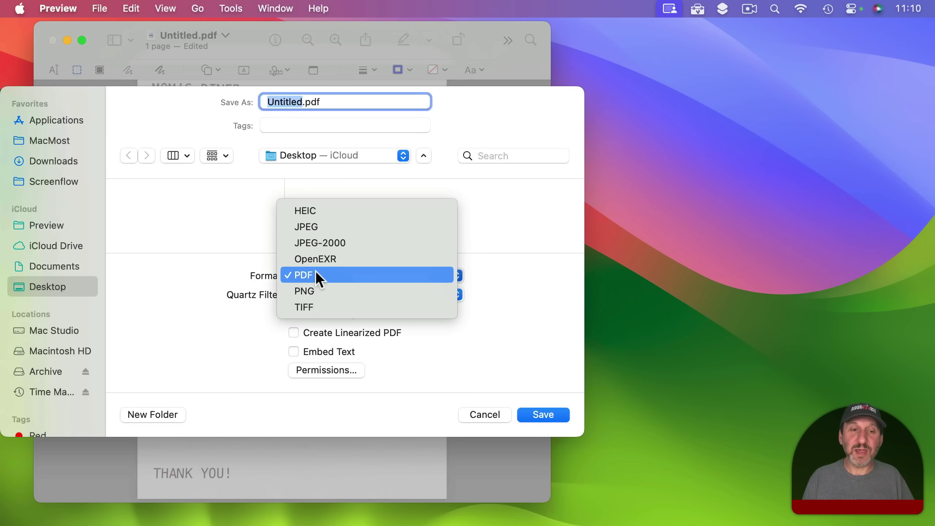
left_click(232, 274)
left_click(315, 294)
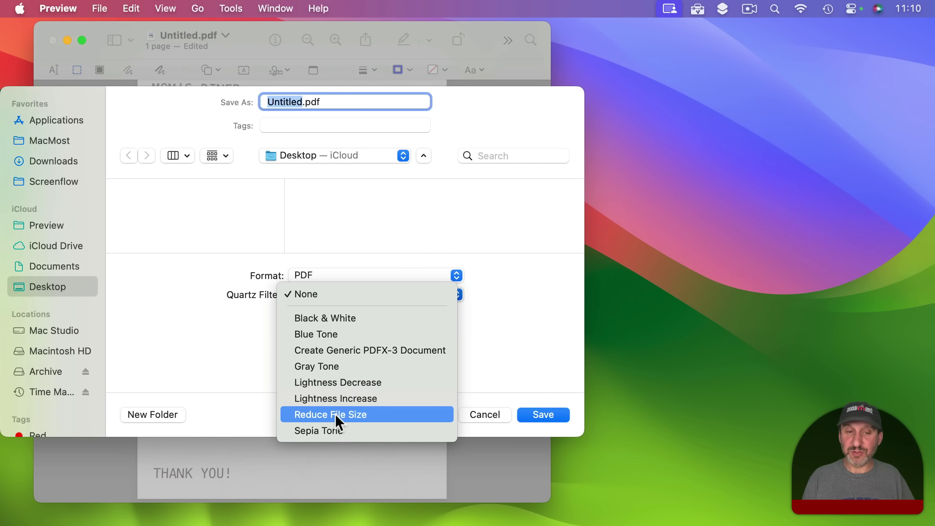
left_click(190, 372)
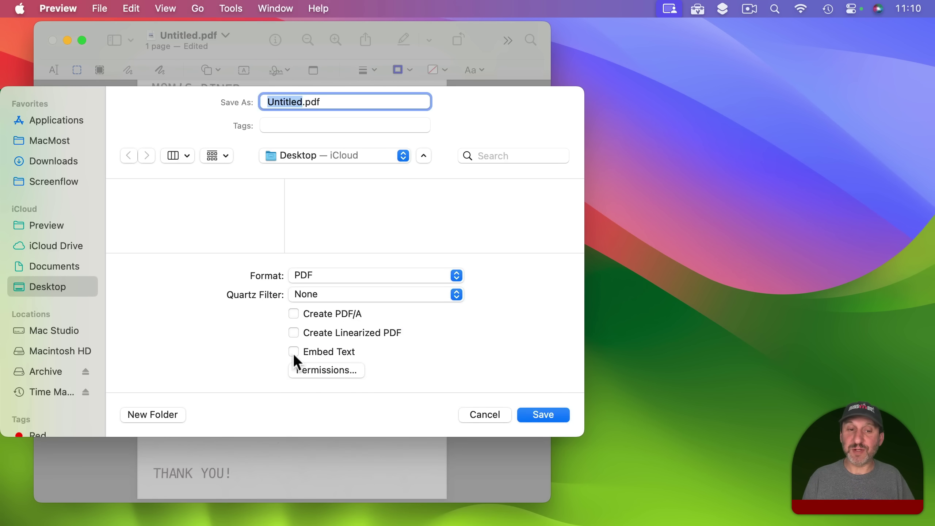
- Save the receipt to the Desktop as Untitled.jpg in JPEG with lowered quality
left_click(342, 275)
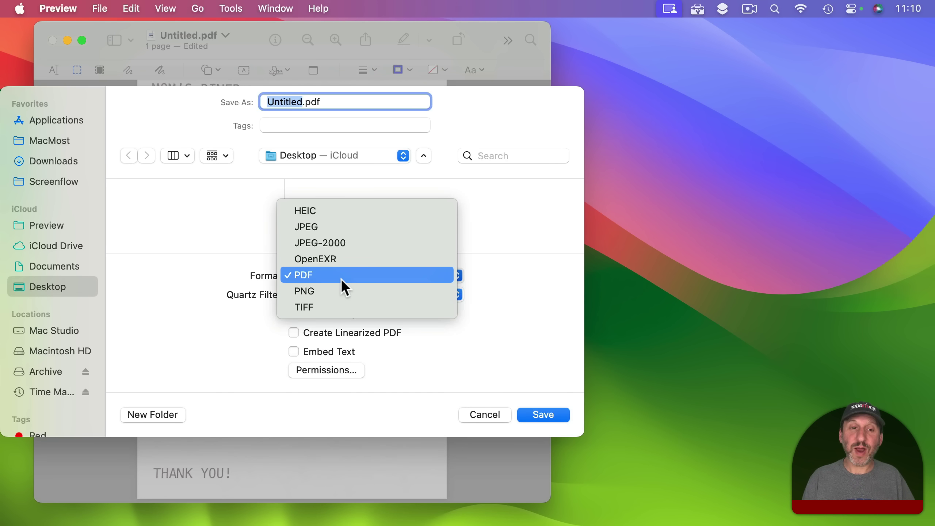
left_click(333, 225)
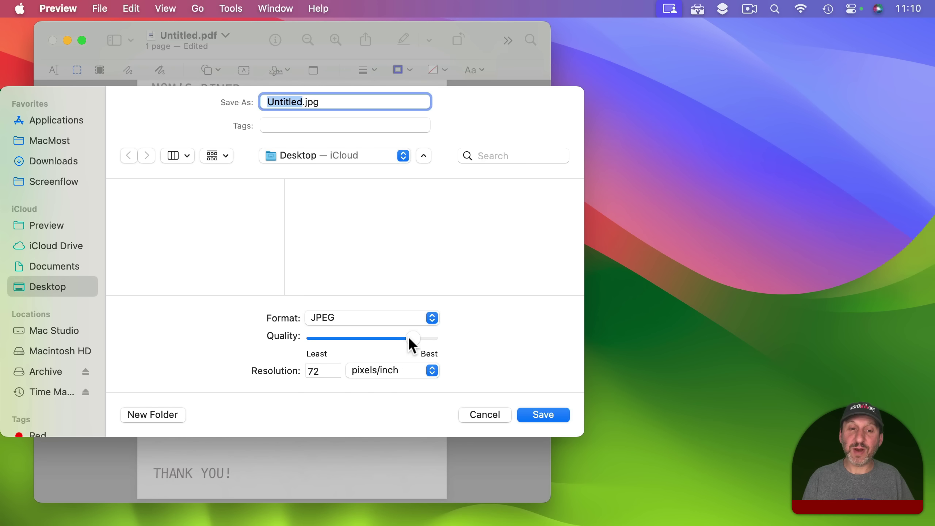
left_click(364, 338)
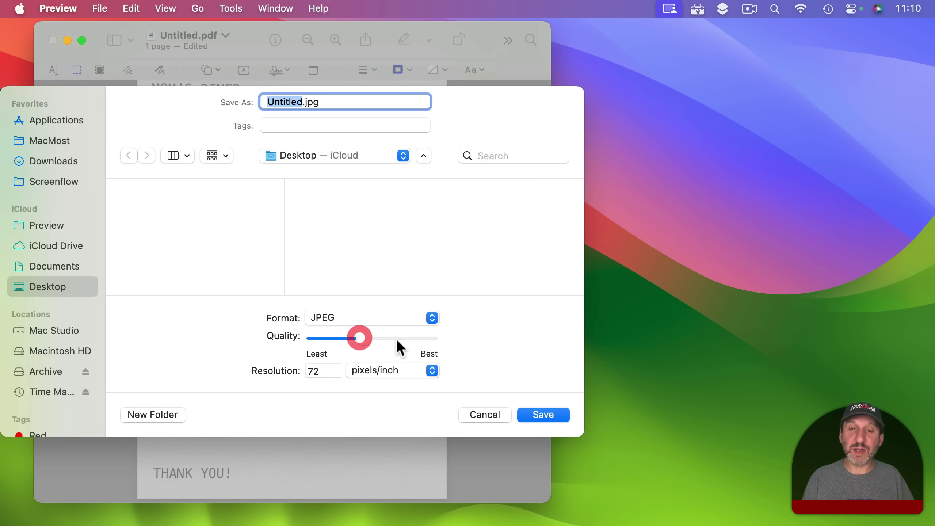
left_click(544, 415)
left_click(889, 50)
left_click(99, 8)
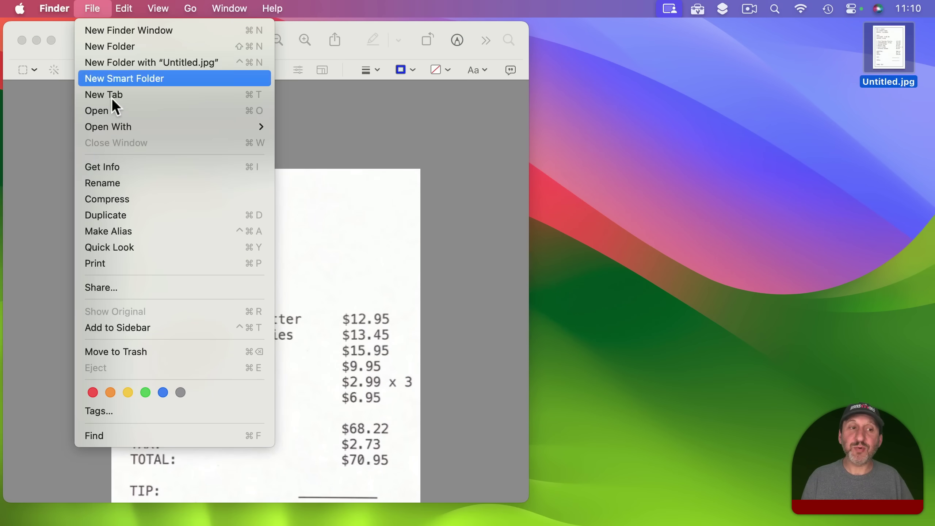
left_click(124, 167)
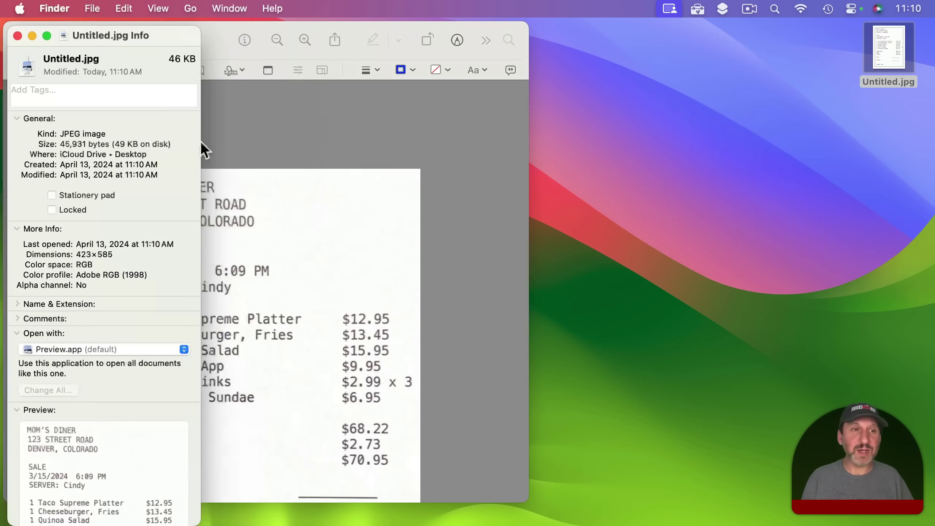
left_click(18, 35)
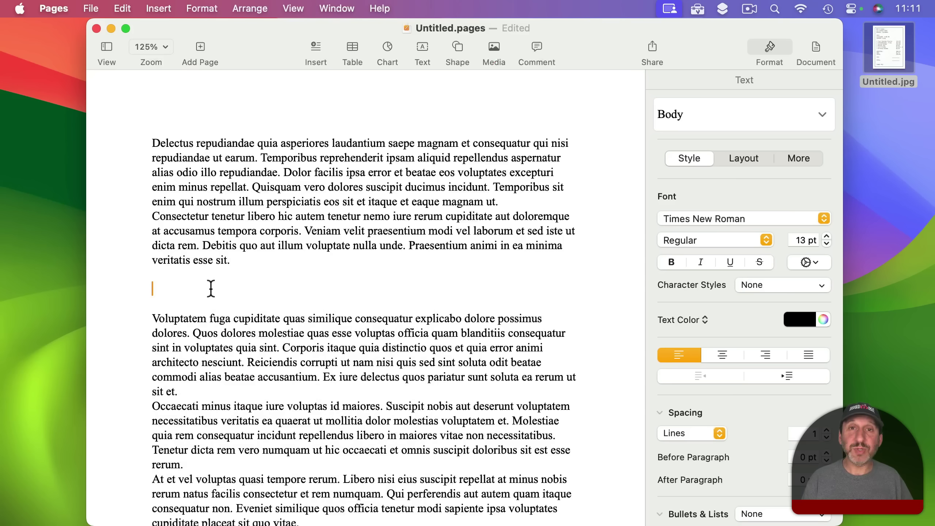
- Insert an iPhone receipt scan at the empty line and shrink it so text wraps around it
right_click(161, 286)
mouse_move(244, 401)
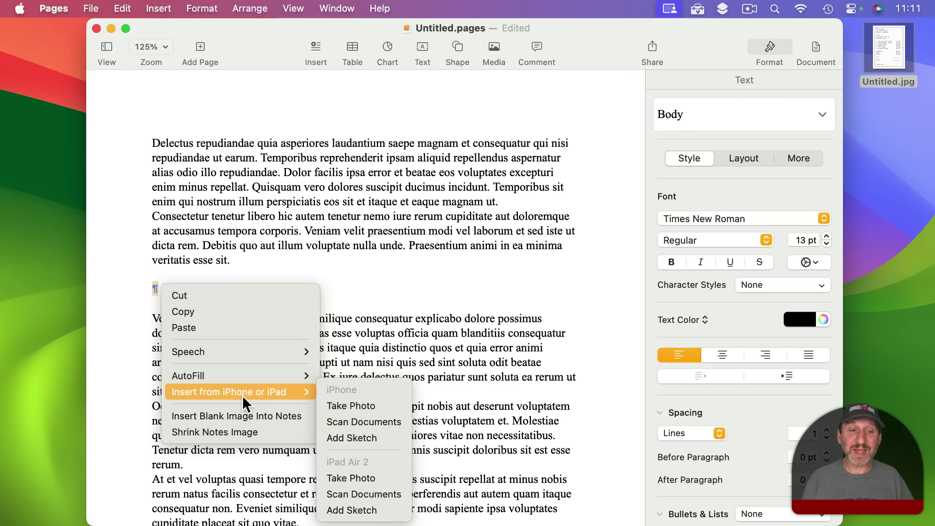
left_click(364, 422)
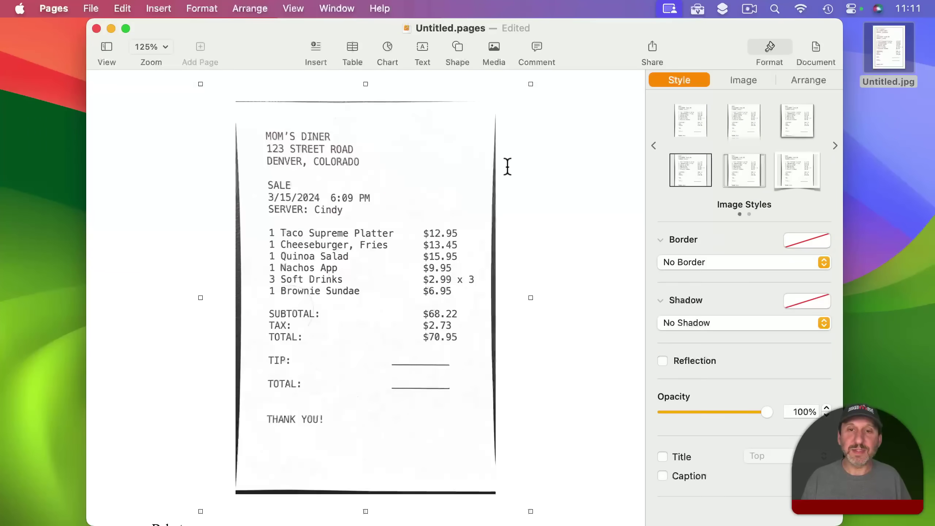
left_click_drag(527, 83, 199, 310)
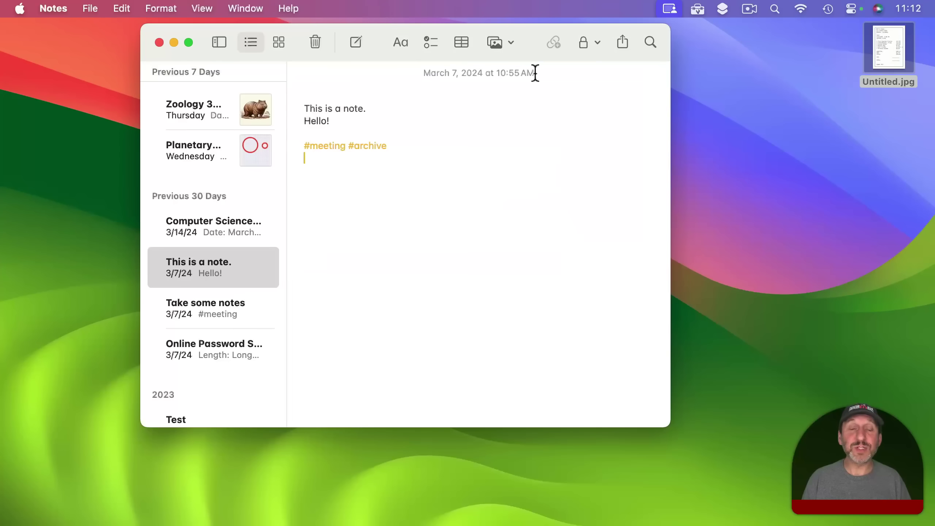
left_click(94, 7)
mouse_move(130, 159)
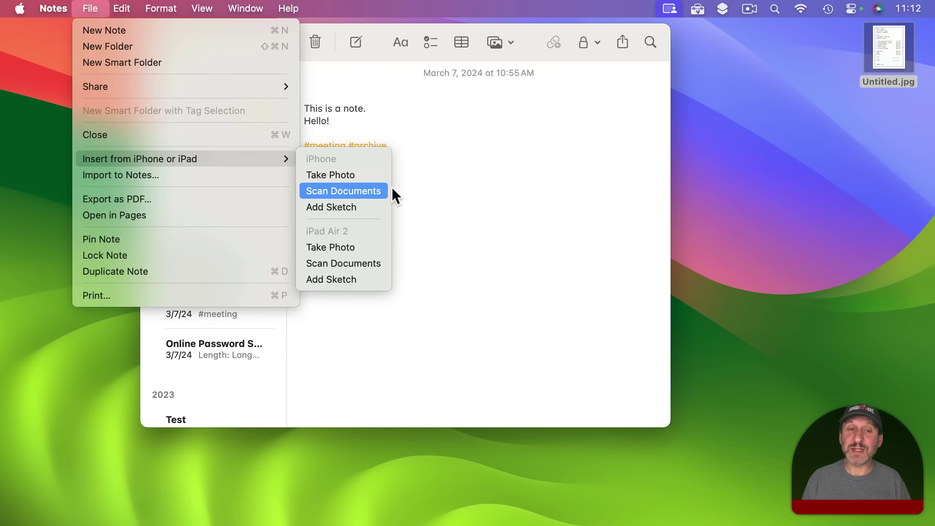
left_click(460, 186)
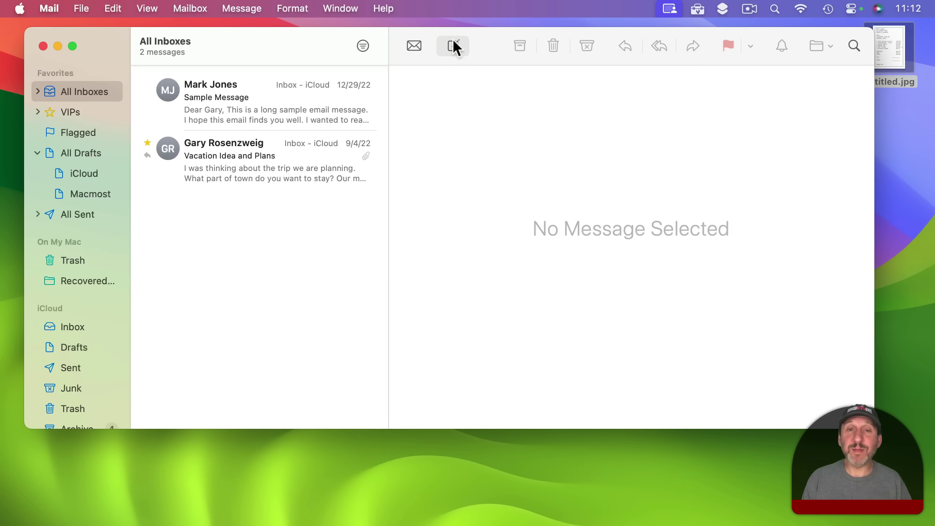
- Start a new message and show the body's Take Photo, Scan Documents and Add Sketch choices
left_click(454, 45)
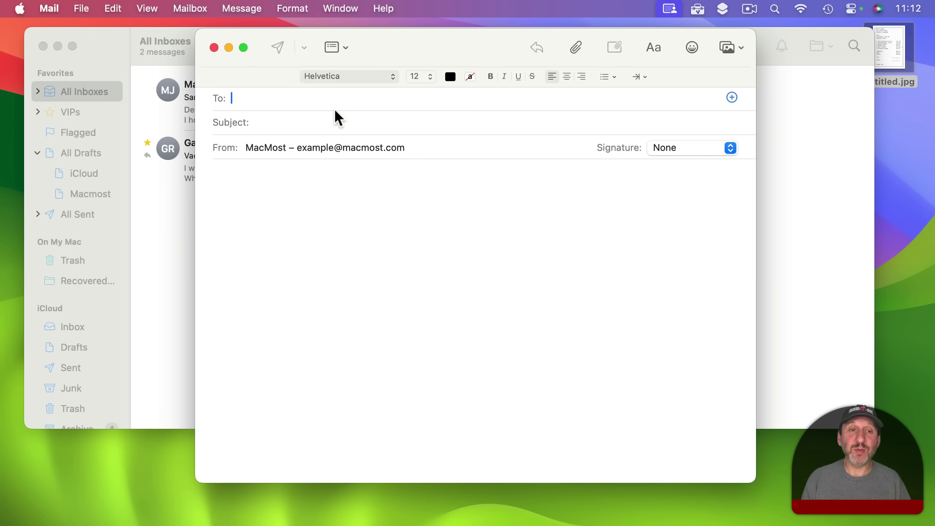
left_click(250, 180)
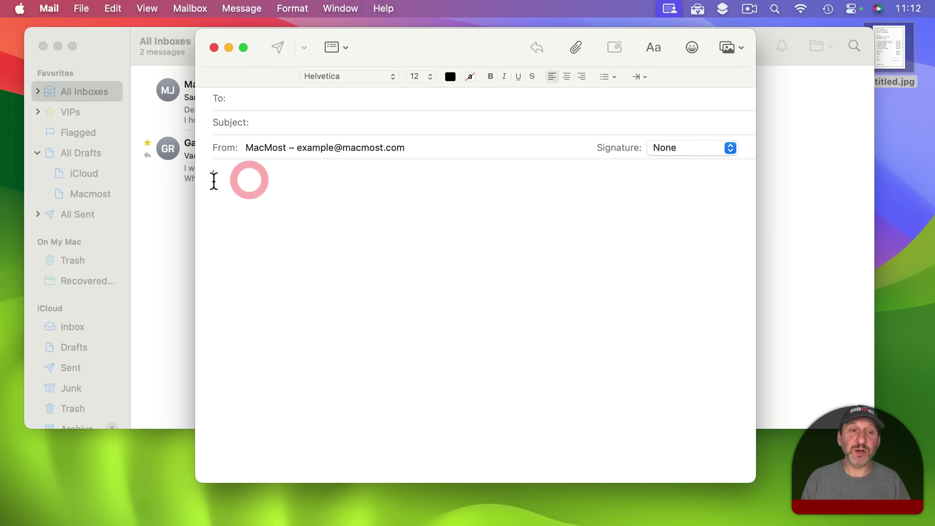
right_click(236, 182)
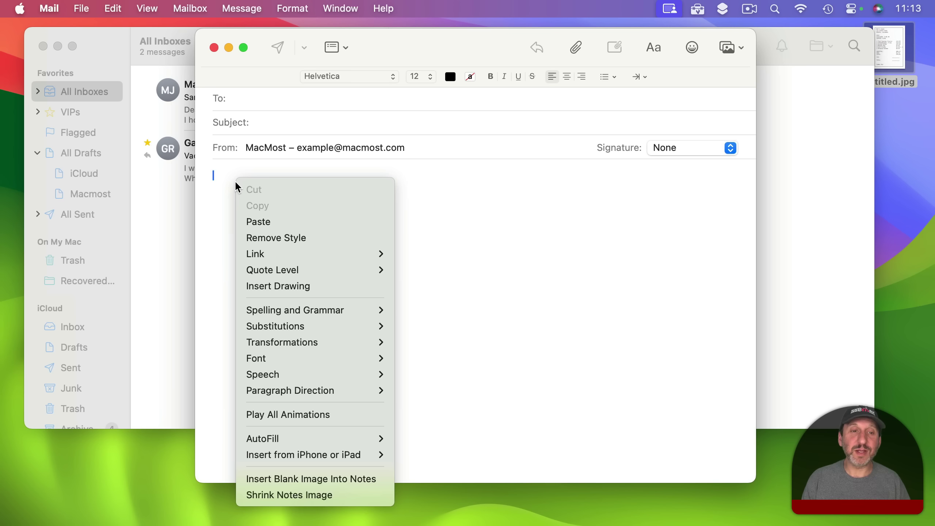
mouse_move(360, 454)
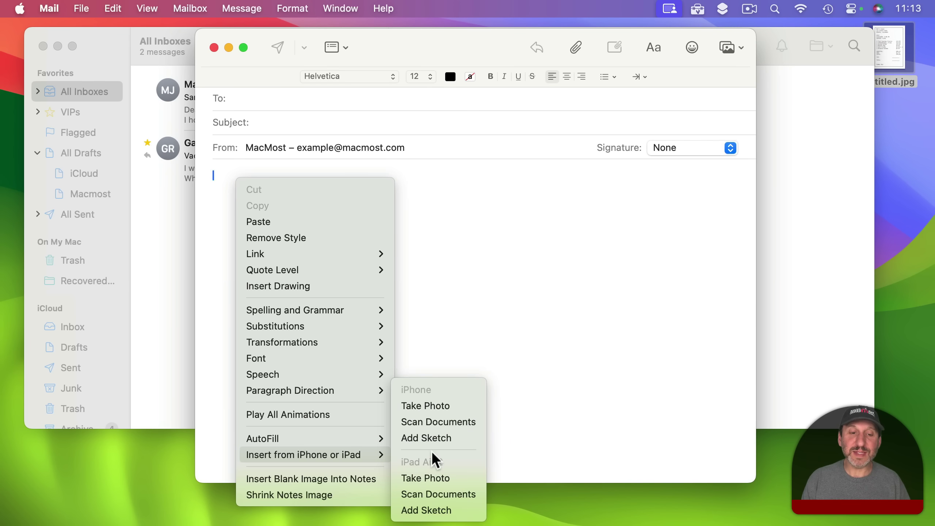